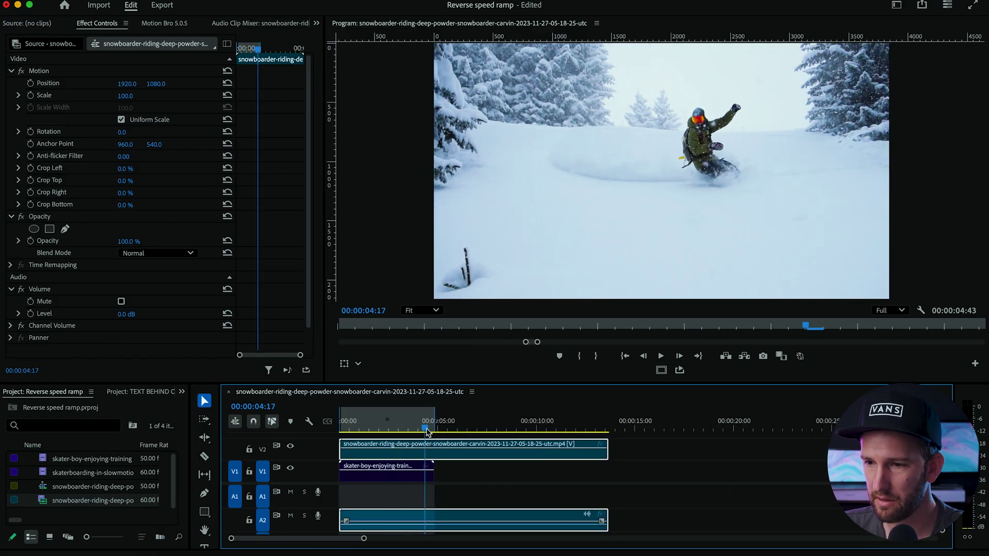
- Delete the snowboarder clip from the timeline and enable the skater clip on V1
left_click_drag(427, 432, 514, 434)
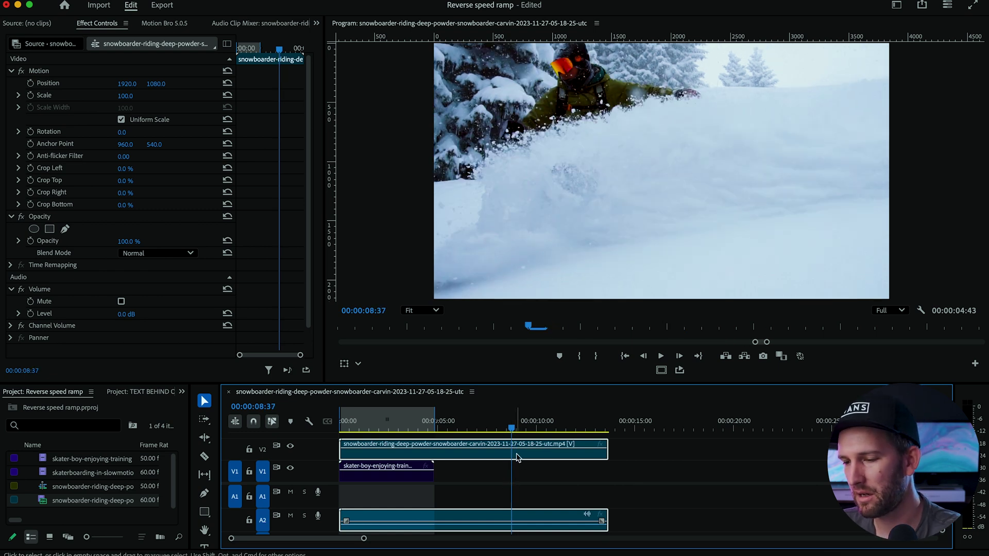
key("Delete")
left_click(382, 427)
left_click(400, 470)
key("shift+super+e")
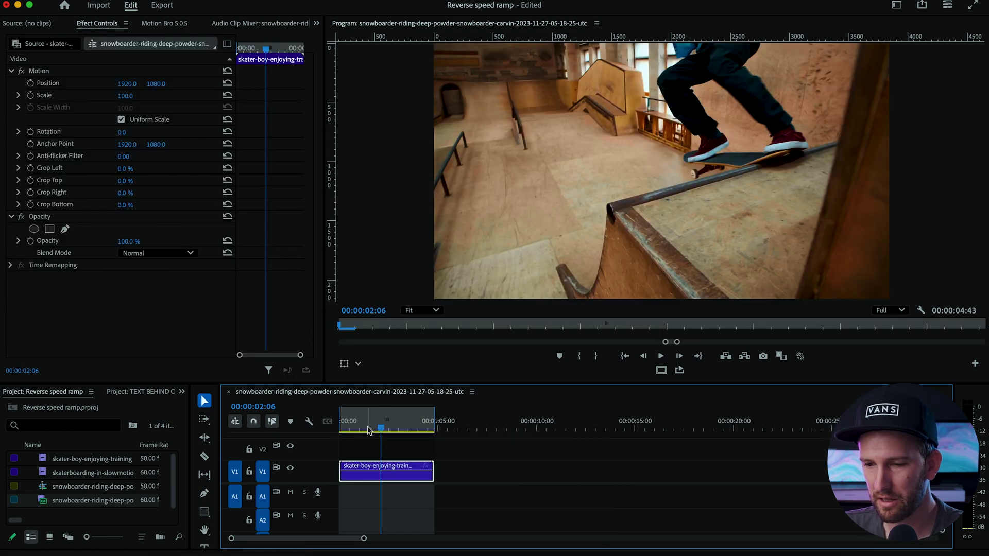
- Park the playhead at 00:00:02:17, enlarge track V1 and show the skater clip's Time Remapping Speed keyframes
left_click_drag(368, 430, 353, 430)
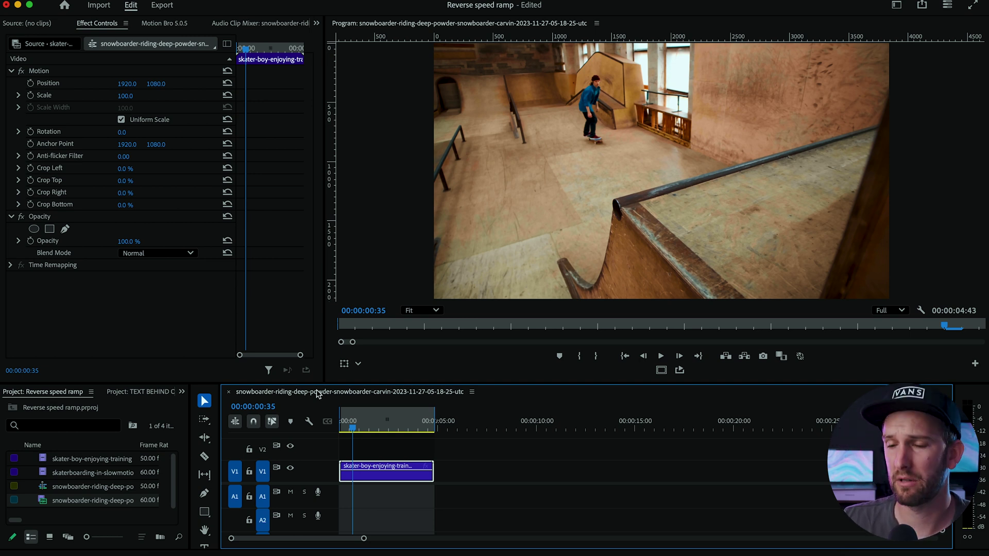
left_click_drag(354, 427, 387, 432)
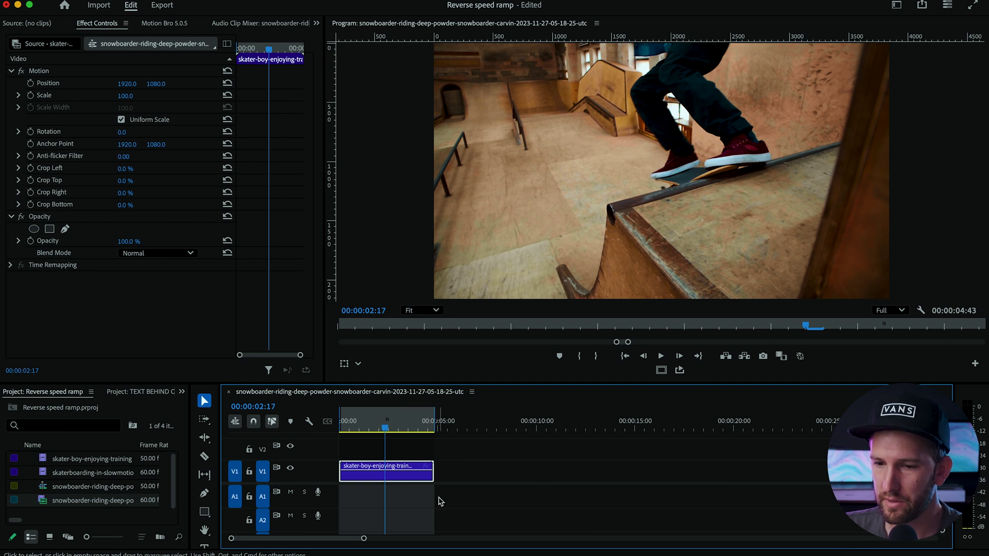
left_click_drag(304, 461, 304, 425)
right_click(412, 460)
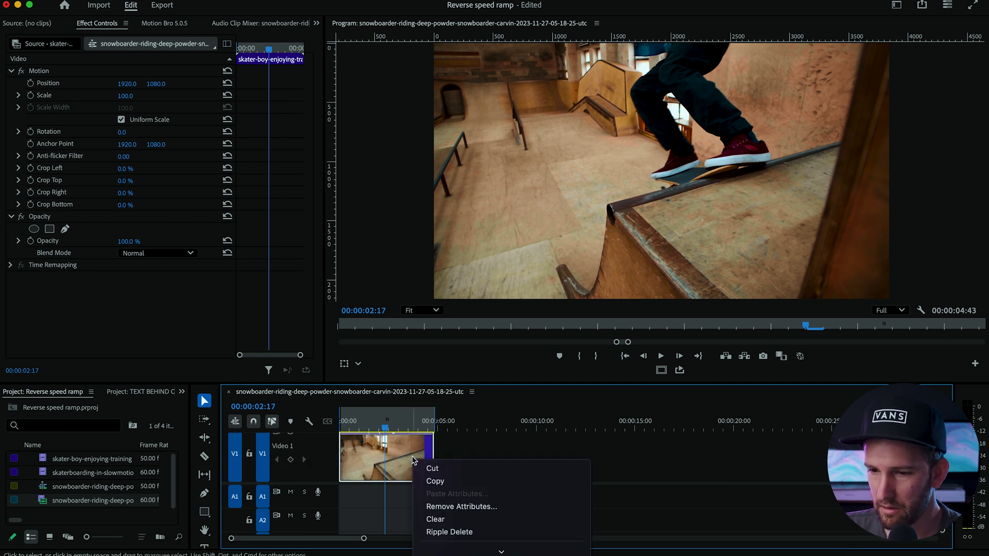
mouse_move(492, 553)
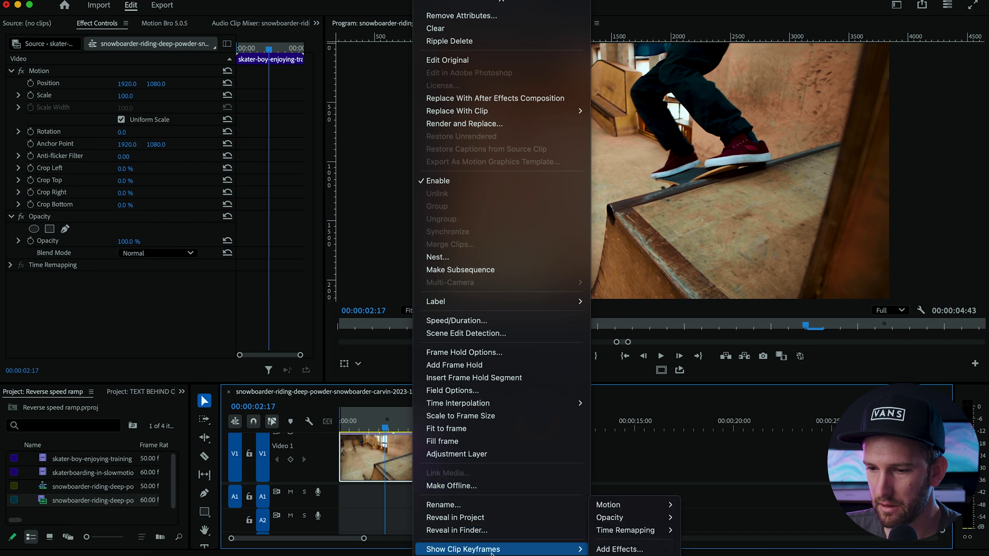
mouse_move(675, 533)
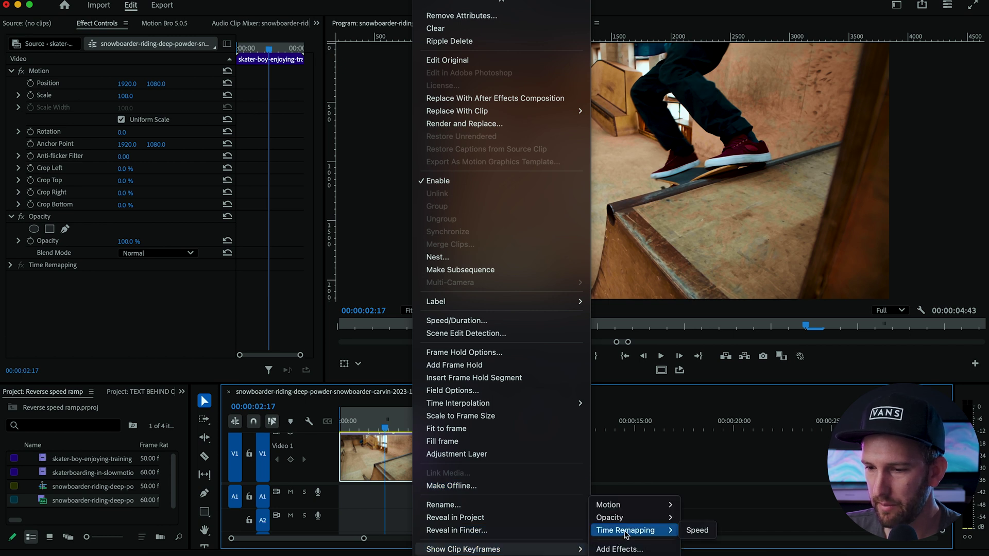
left_click(696, 531)
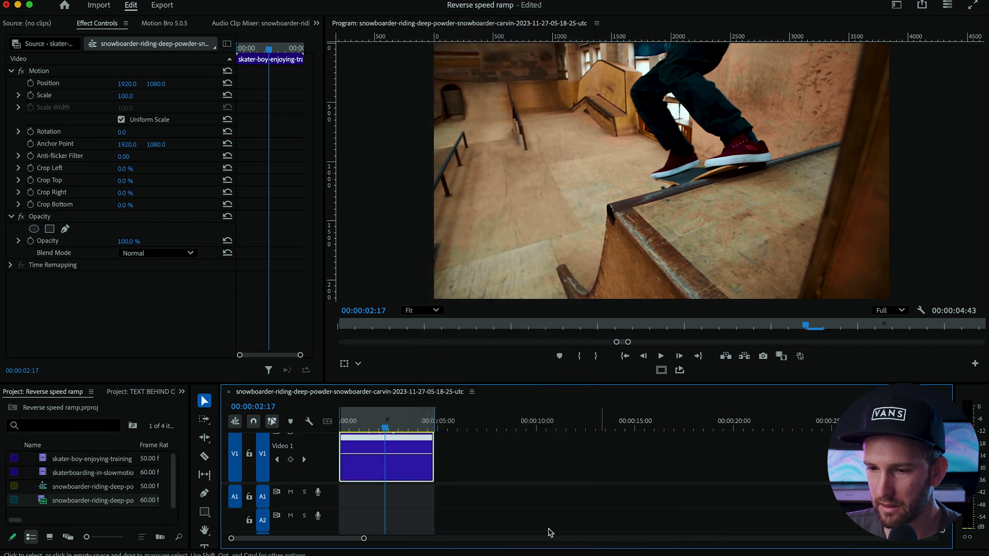
- Add a speed keyframe to the skater clip at 00:00:02:17 with the Pen tool
key("p")
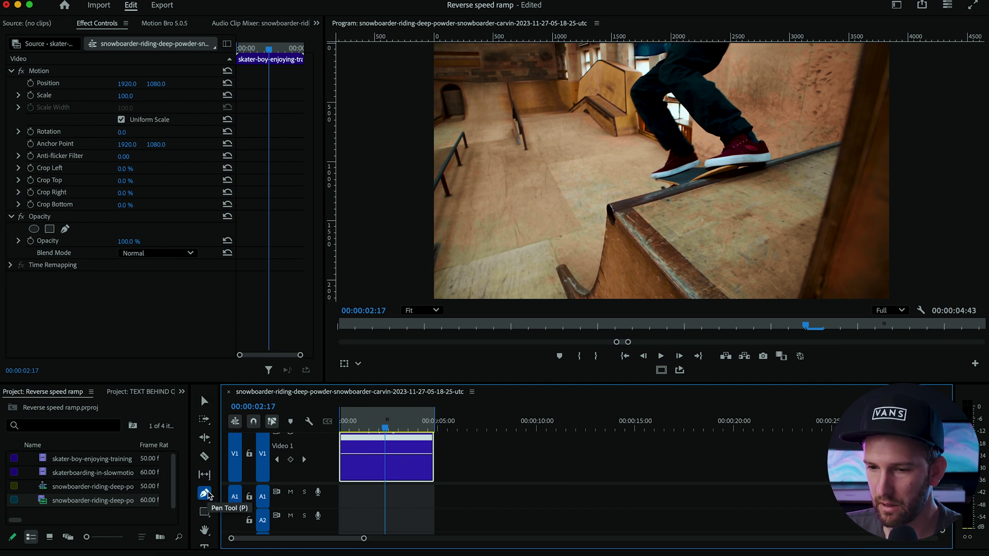
key("equal")
key("equal")
key("equal")
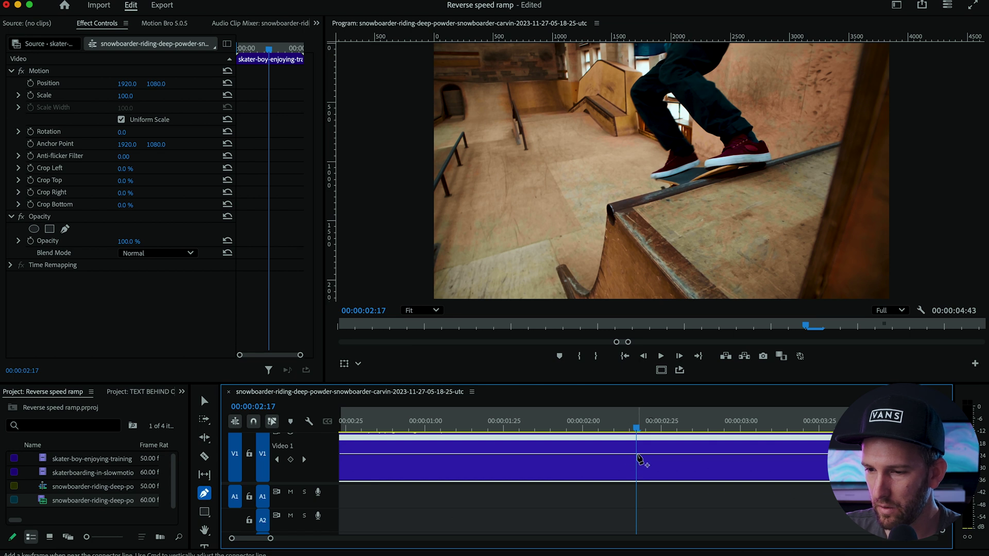
left_click(639, 459)
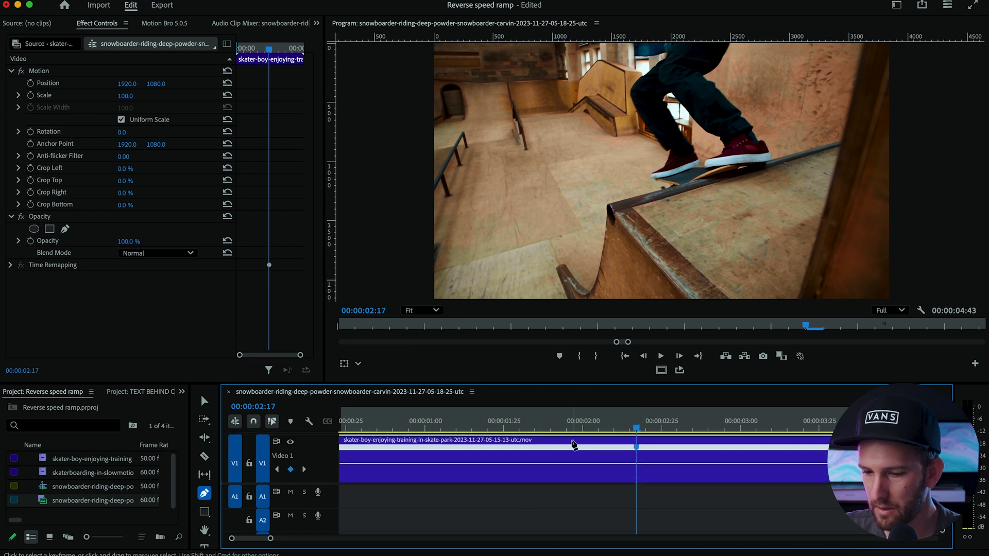
- Slow down the part of the skater clip after the speed keyframe and play it back
key("v")
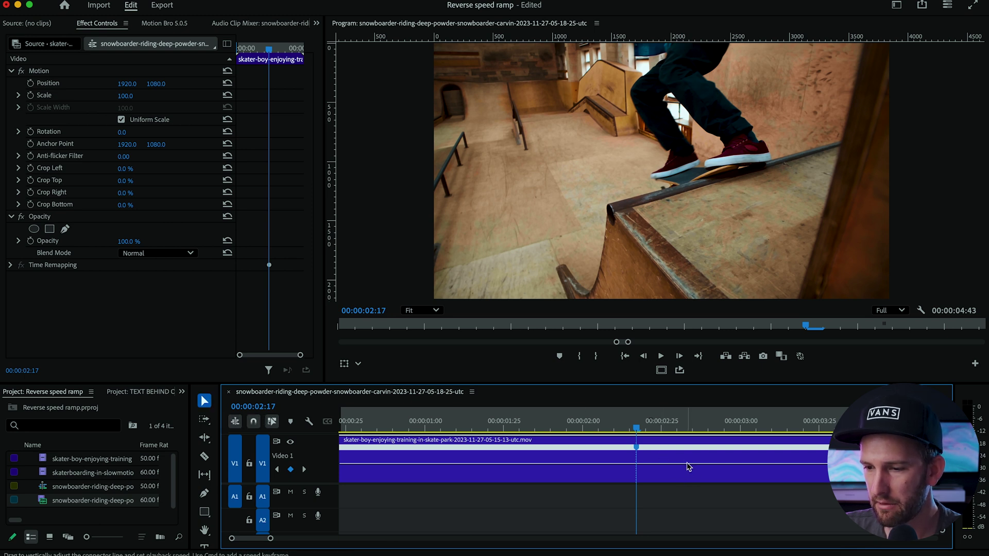
left_click_drag(713, 465, 713, 474)
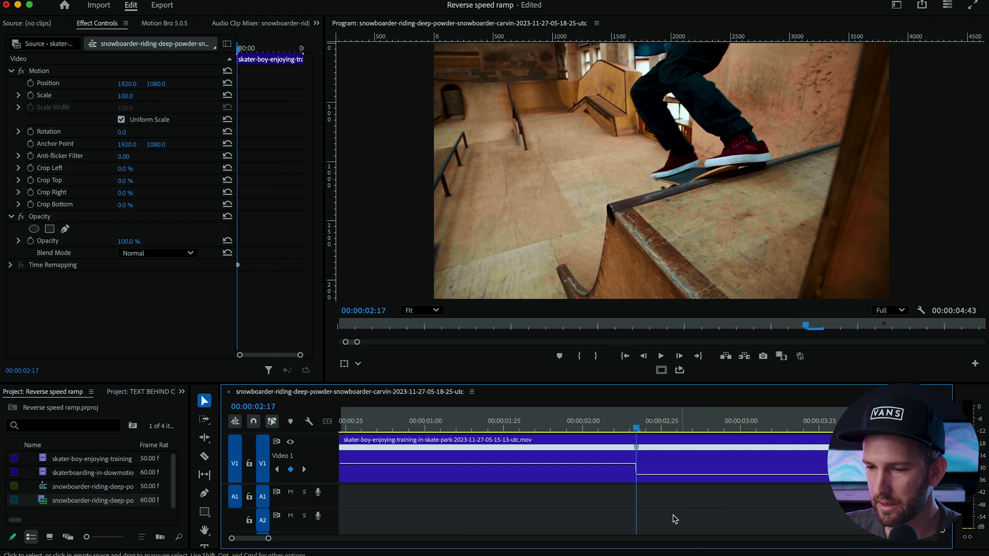
key("space")
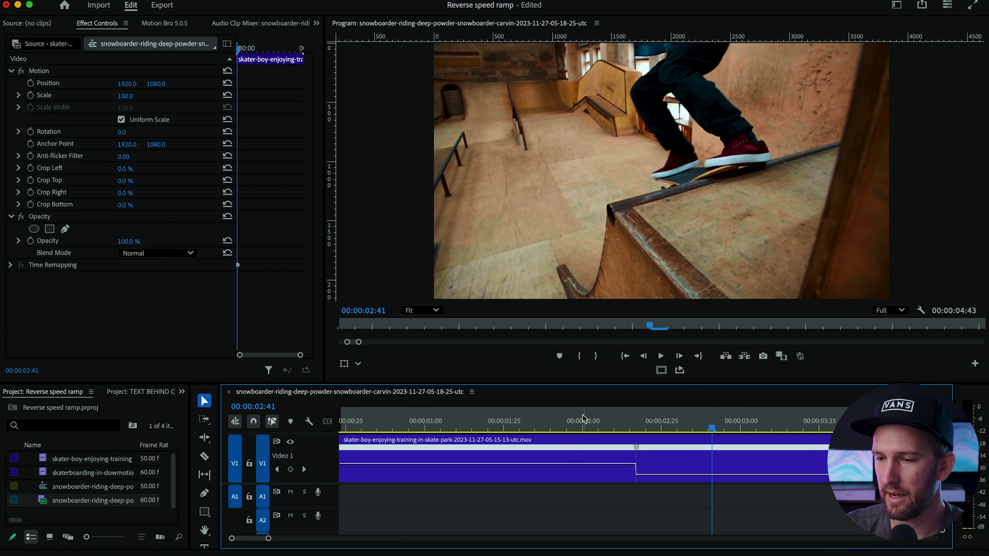
- Spread the two halves of the speed keyframe apart to create a gradual ramp into the slow section
key("minus")
key("minus")
left_click_drag(422, 423, 443, 425)
key("equal")
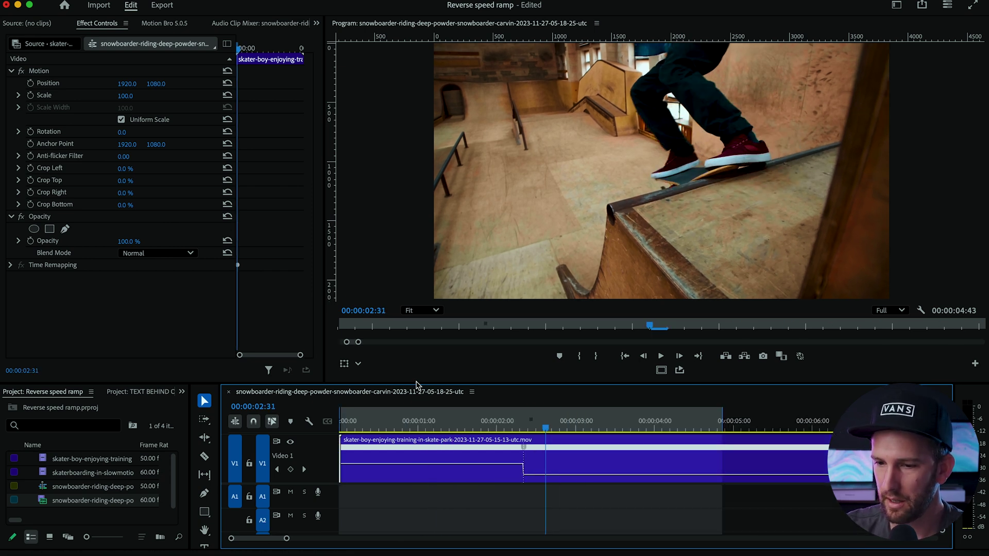
key("=")
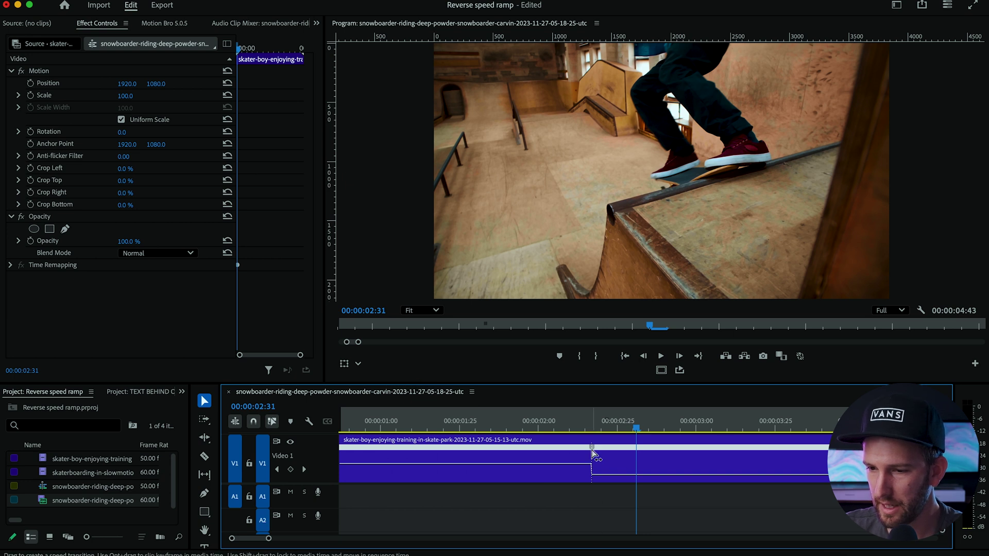
left_click_drag(591, 454, 450, 433)
key("-")
key("-")
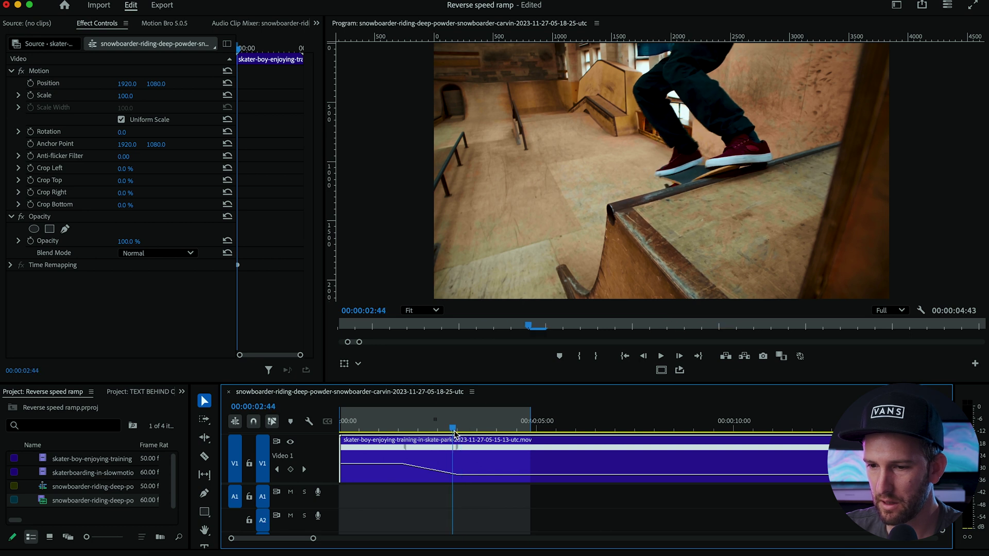
- Cut the skater clip at 00:00:03:31, just after the speed ramp, and delete the remaining part
key("equal")
key("equal")
left_click(681, 426)
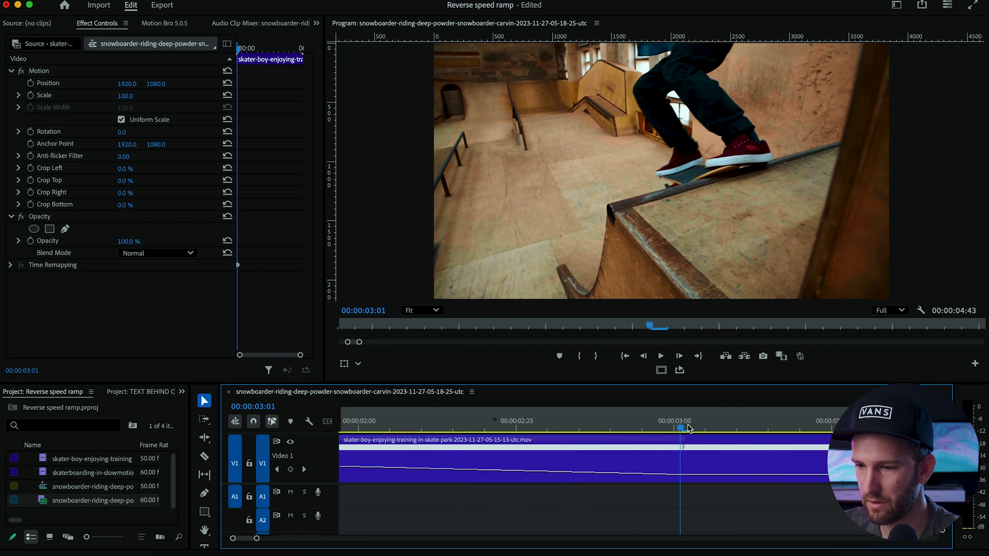
key("minus")
key("minus")
key("minus")
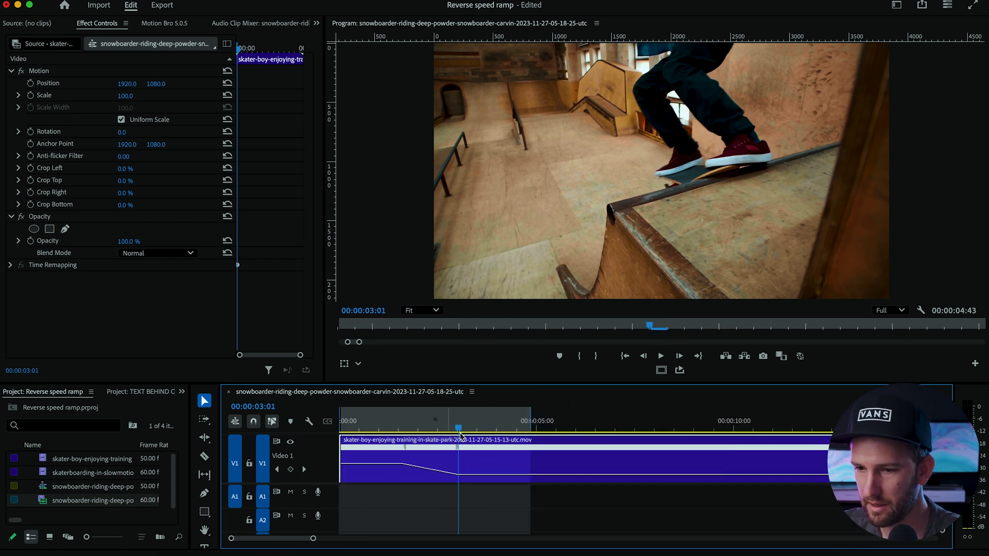
left_click_drag(460, 425, 482, 429)
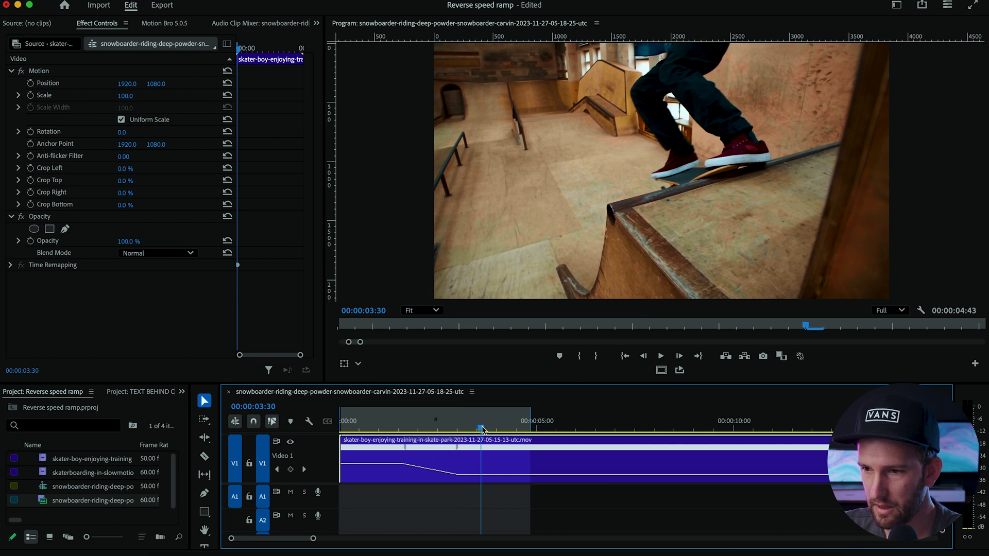
right_click(496, 454)
right_click(491, 453)
key("Escape")
key("super+k")
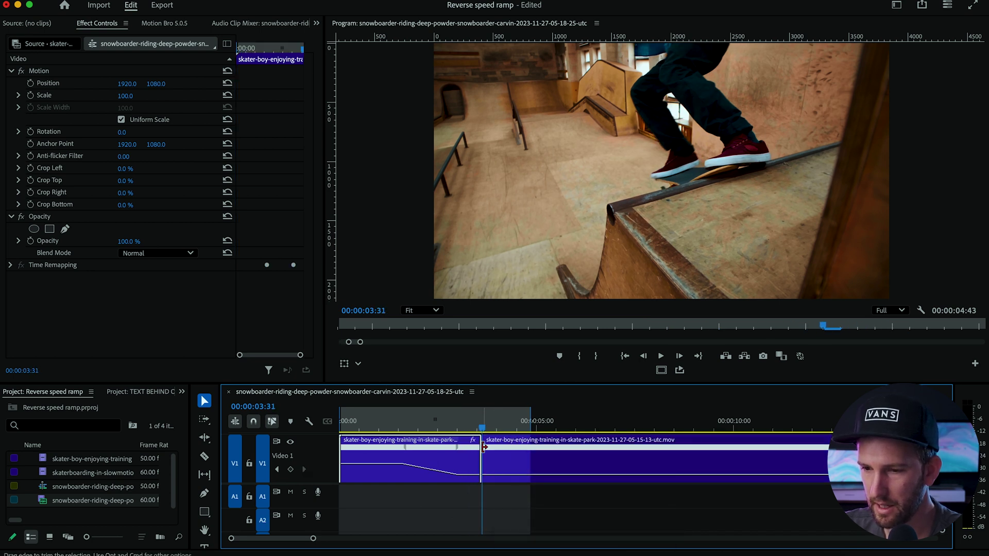
key("Delete")
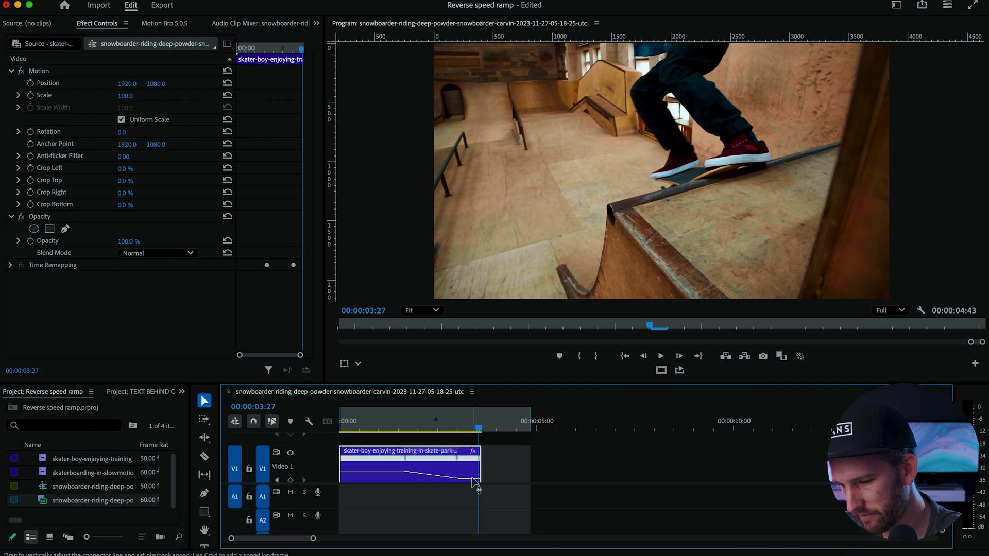
- Set the trimmed skater clip's time interpolation to Optical flow in its speed and duration settings
left_click(430, 464)
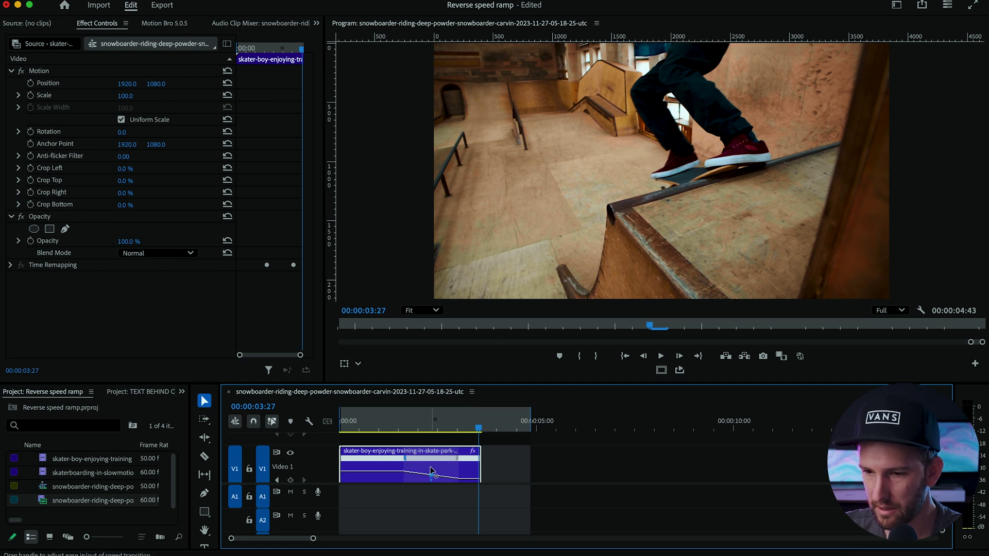
right_click(389, 460)
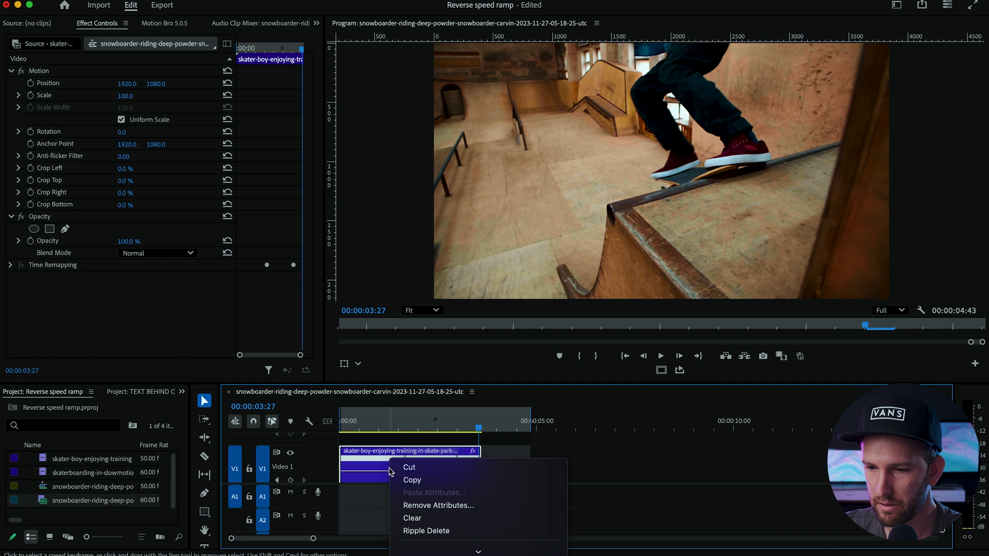
scroll(430, 469, "down", 10)
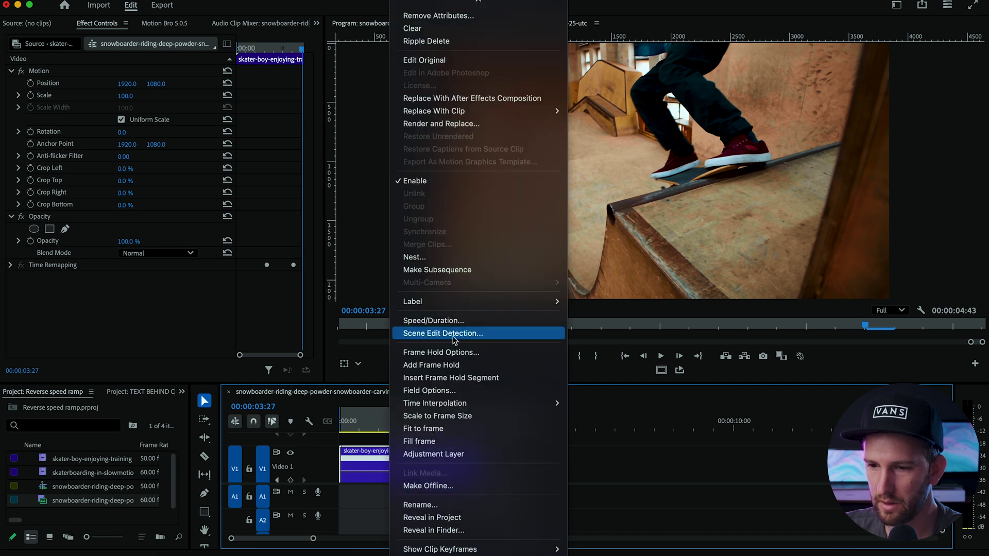
left_click(449, 321)
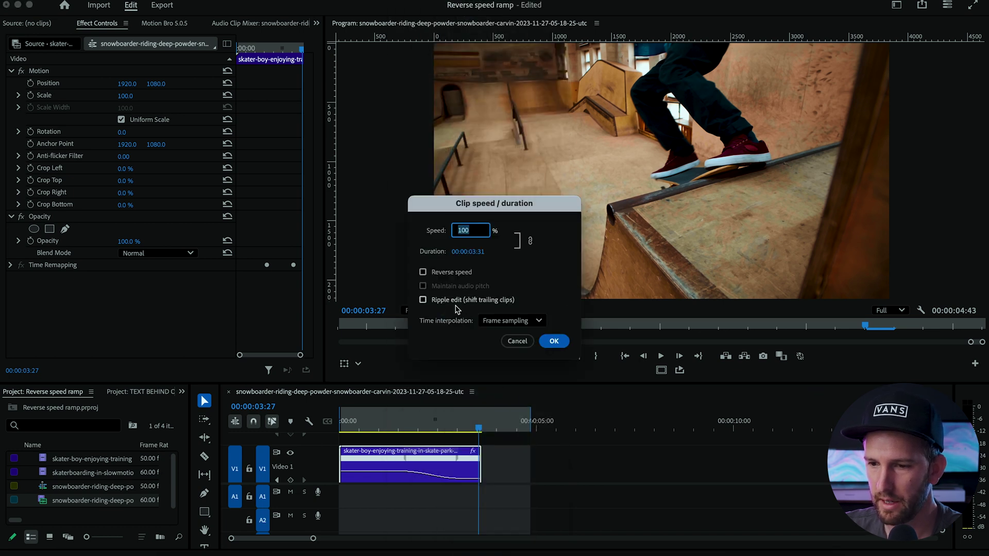
left_click(546, 322)
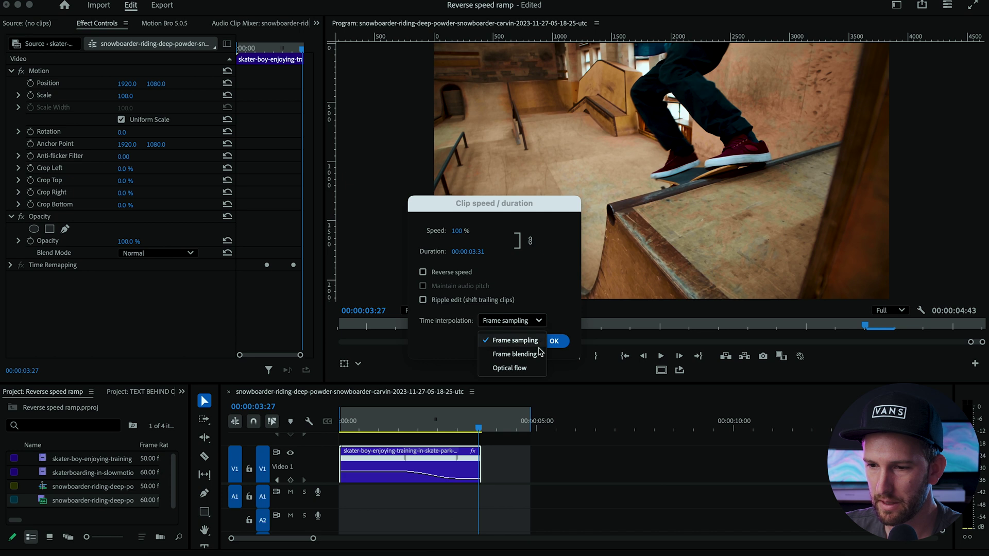
left_click(515, 368)
left_click(553, 341)
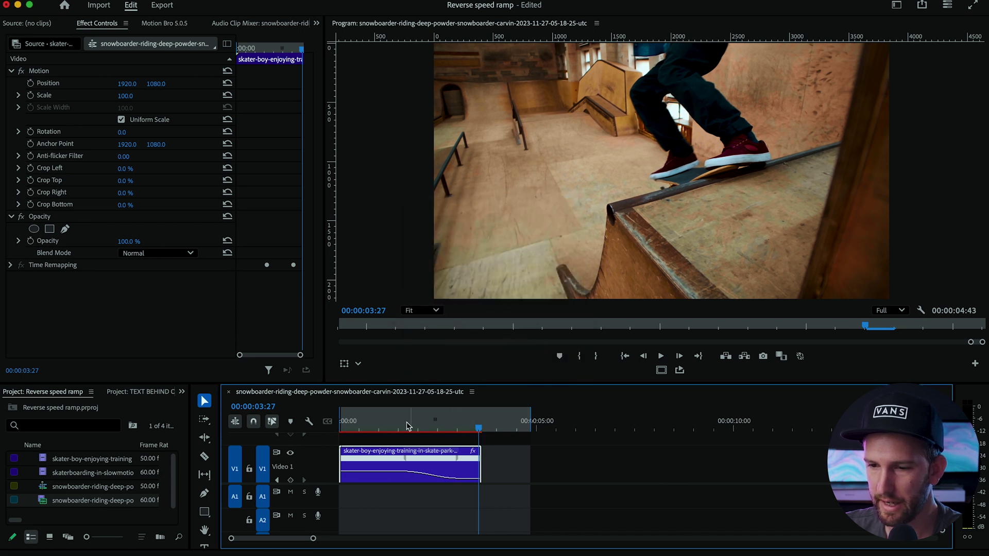
- Set the sequence's out point at about 00:00:04:25, beyond the skater clip, and render the in-to-out range
left_click(180, 0)
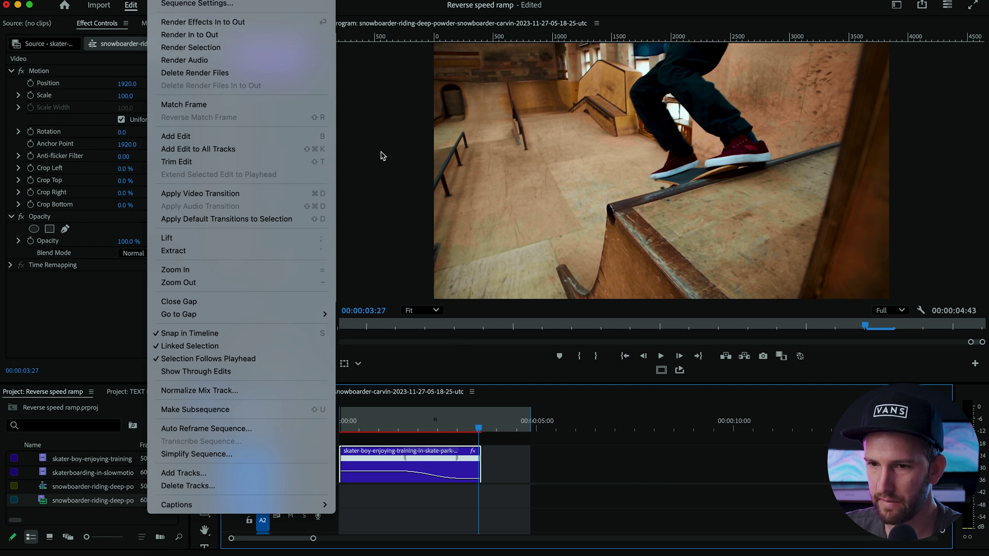
left_click(503, 452)
left_click(370, 418)
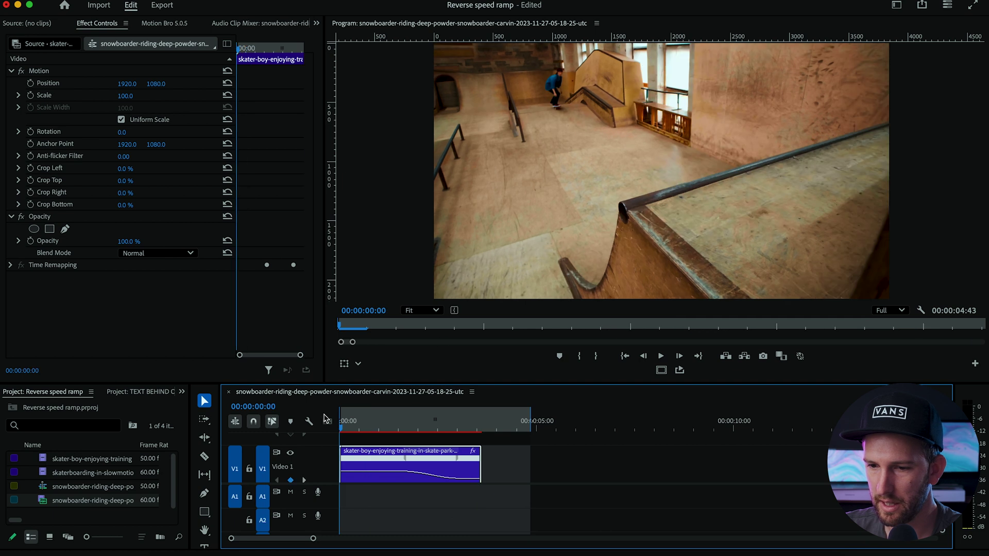
left_click(525, 428)
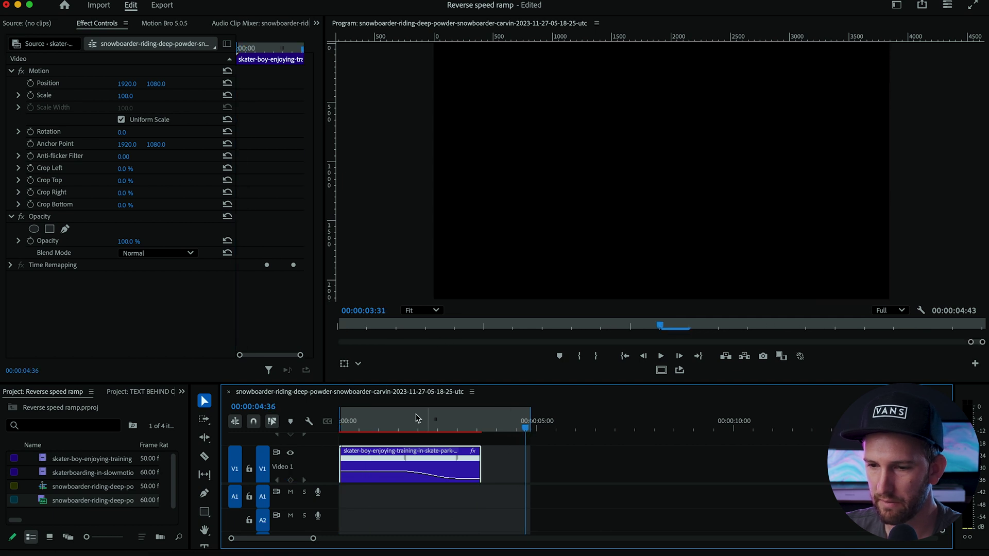
key("Home")
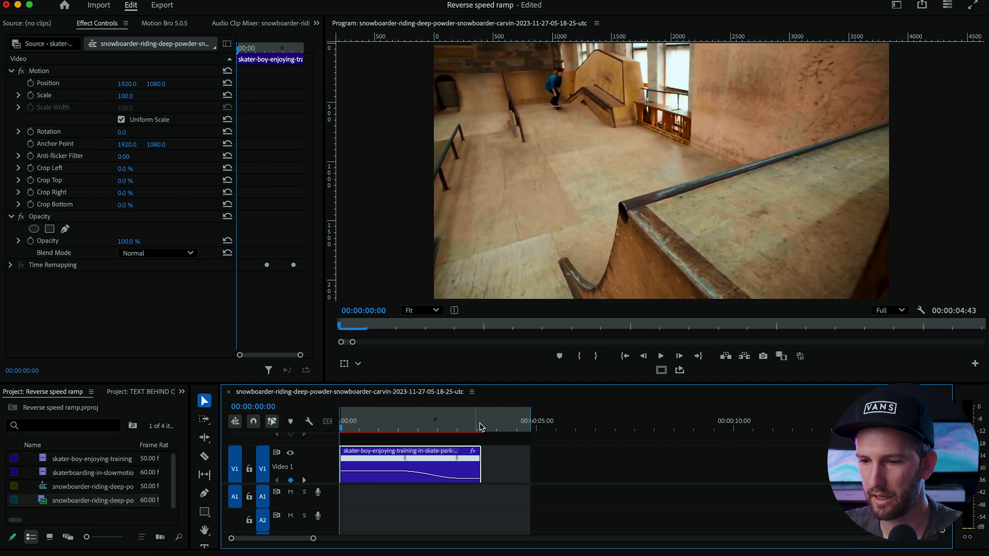
left_click_drag(515, 428, 519, 429)
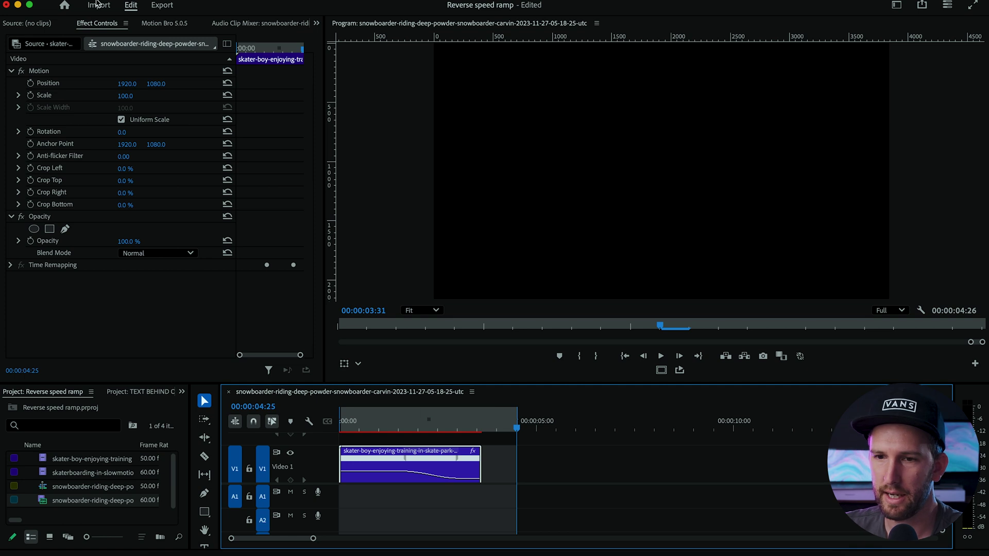
left_click(164, 1)
left_click(193, 36)
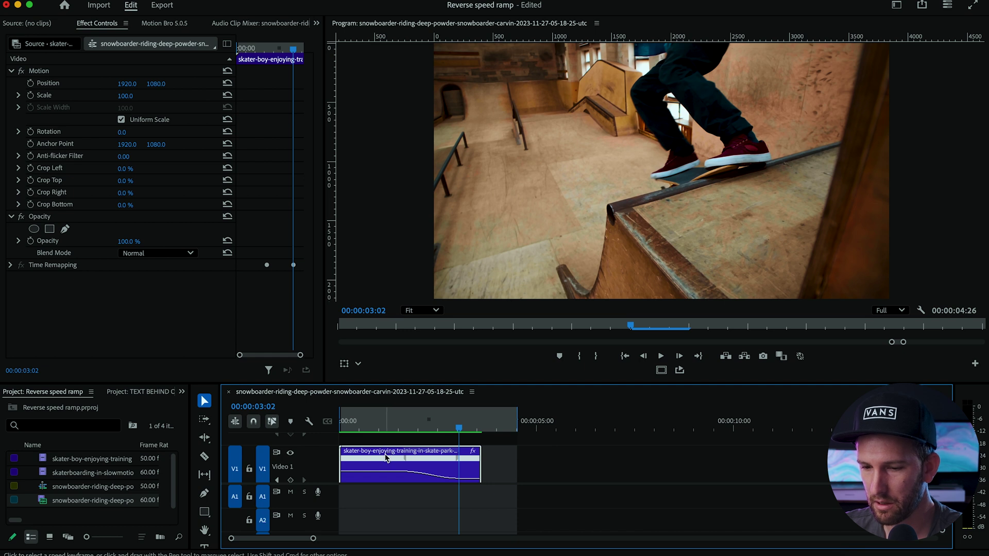
- Duplicate the speed-ramped skater clip on V1, placing the copy directly after the original
left_click_drag(386, 458, 533, 465)
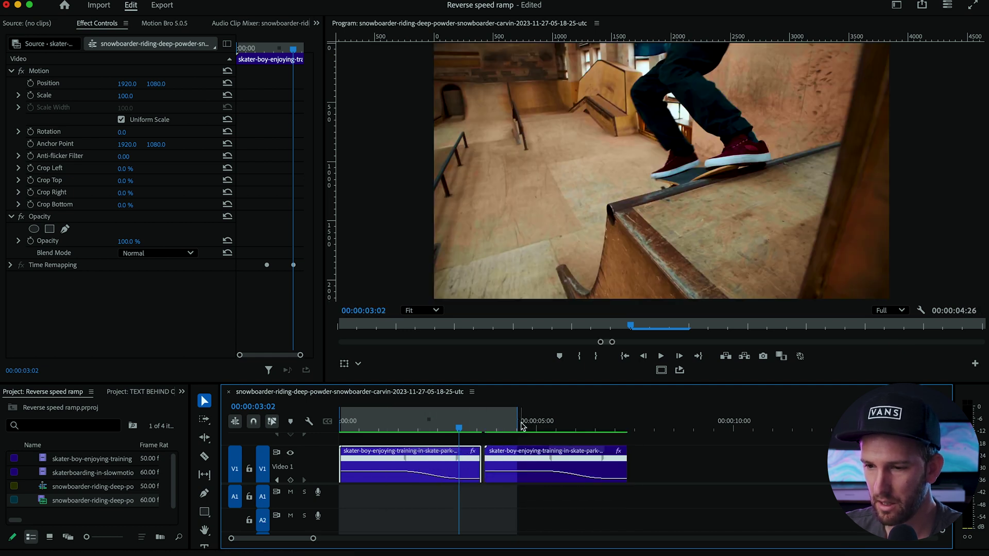
- Extend the in-to-out range to 00:00:07:47, past the duplicated skater clip, and reverse the duplicate's speed, keeping Optical flow interpolation
left_click_drag(522, 426, 652, 423)
left_click(505, 463)
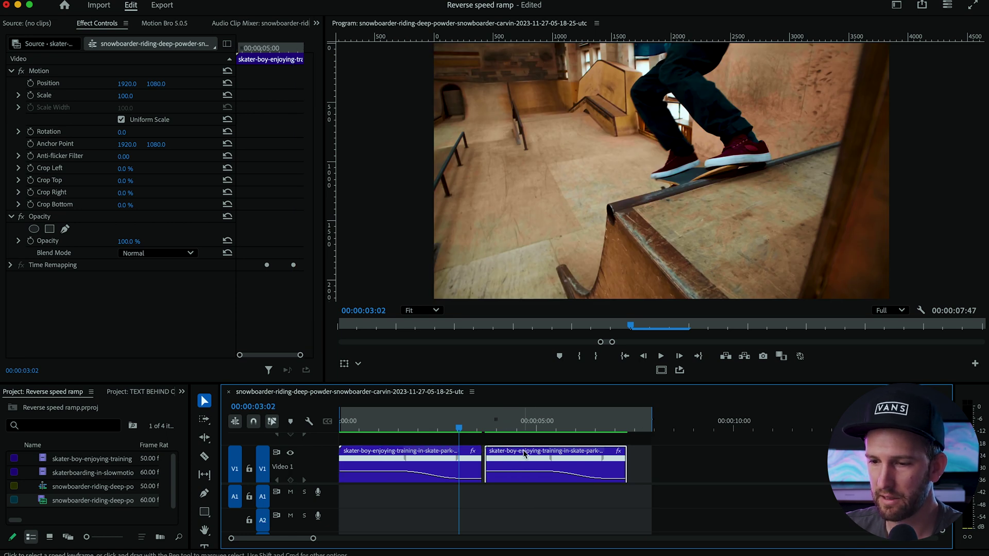
right_click(524, 453)
scroll(572, 515, "down", 5)
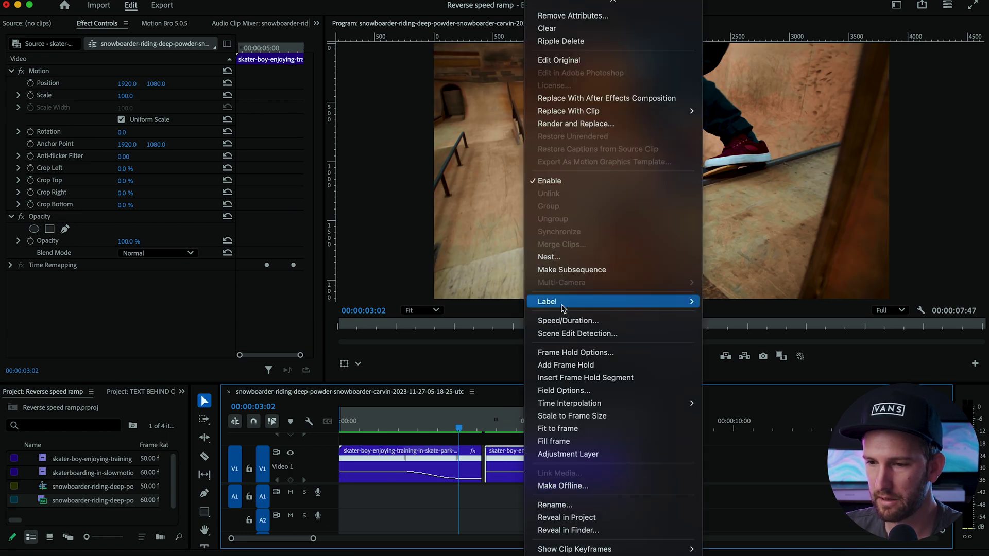
left_click(567, 320)
left_click(434, 273)
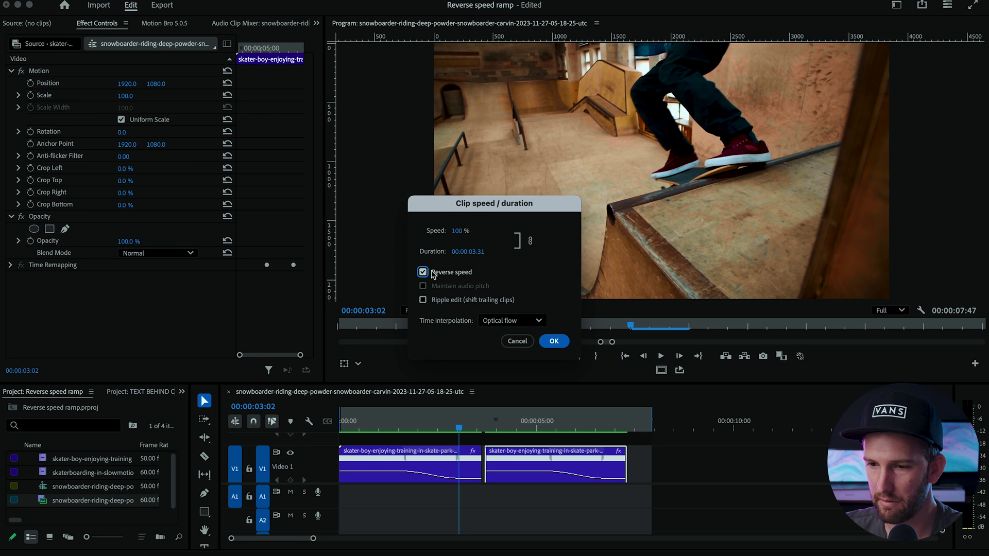
left_click(556, 342)
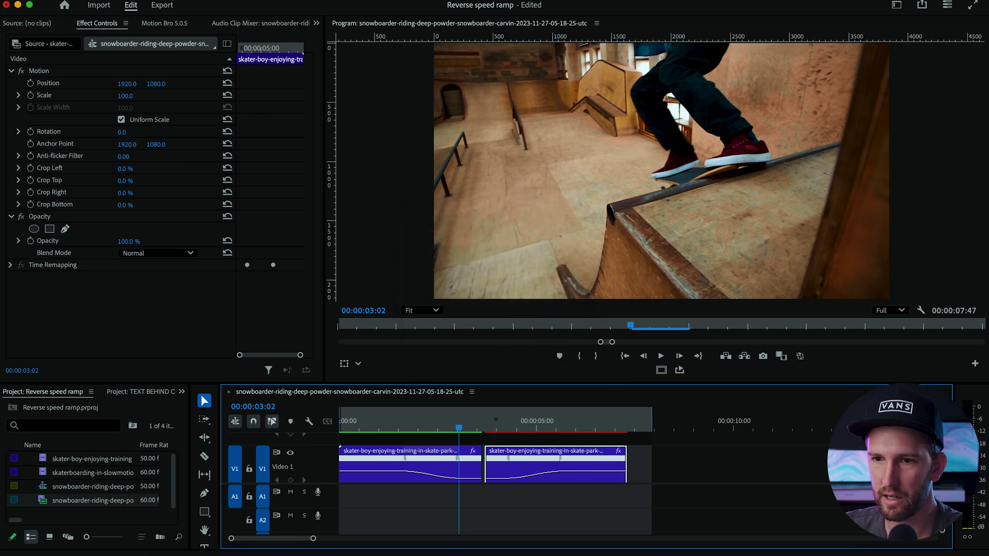
- Render the sequence's in-to-out range covering the original and the reversed skater clip
left_click(173, 0)
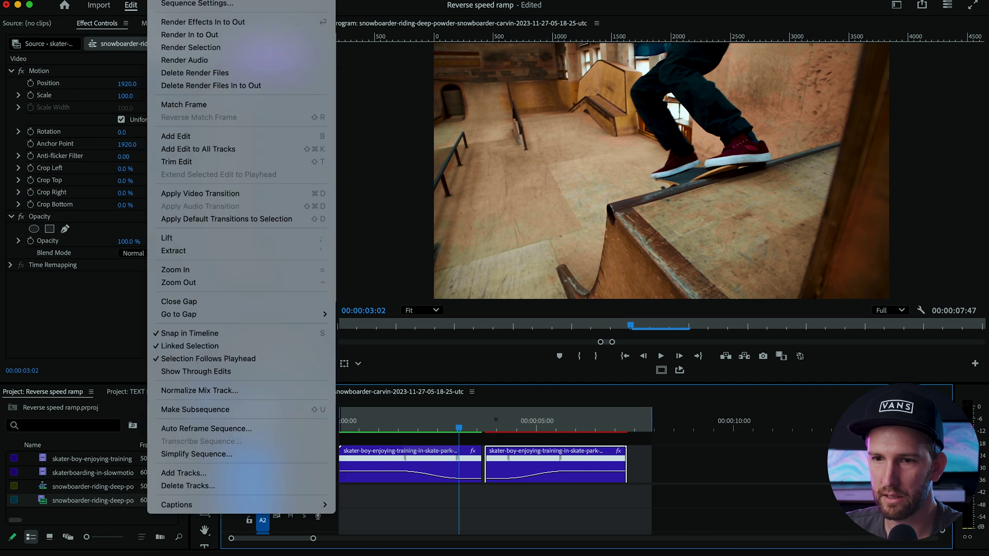
left_click(205, 36)
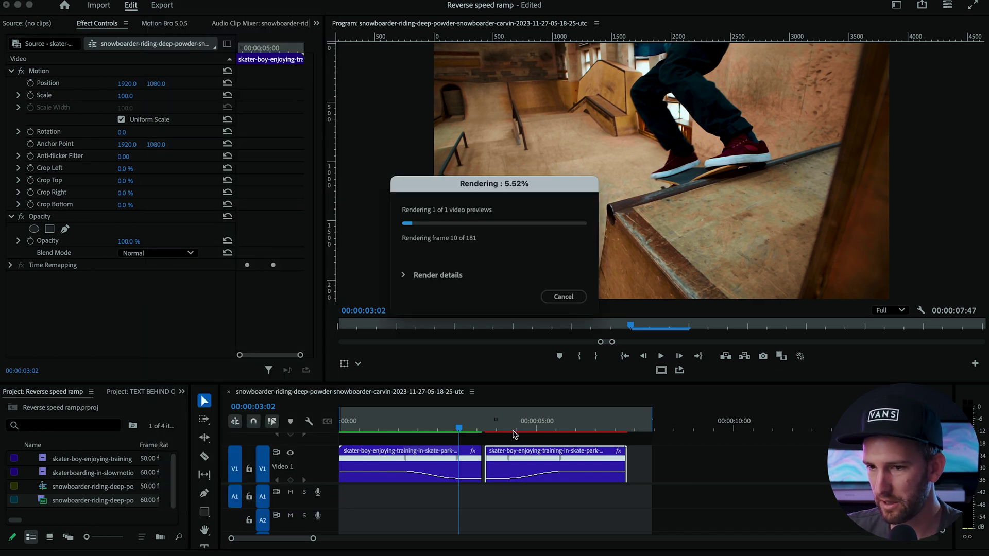